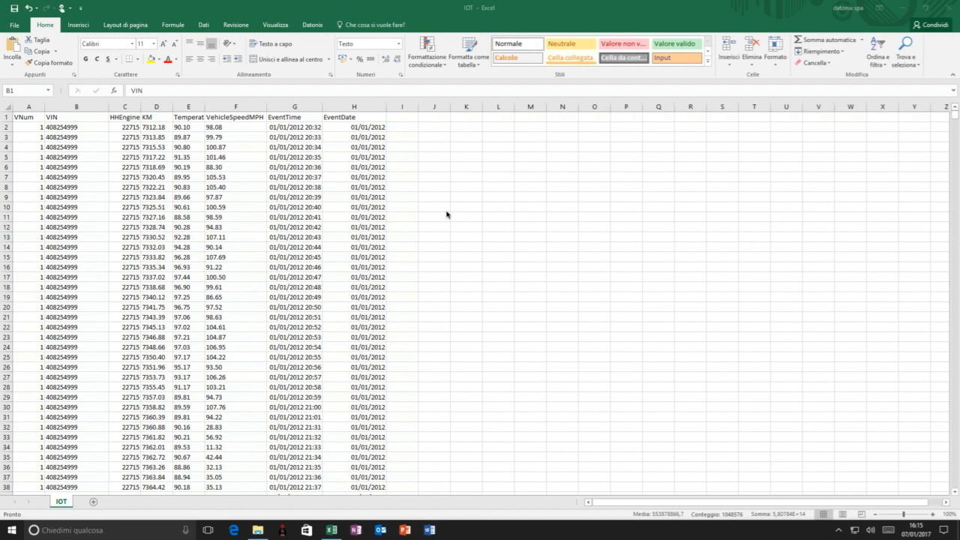
# - Switch from the IOT workbook to QueryObject Voyager, log in to the locale connection, and open the QO_IOT remote project
pyautogui.moveTo(955, 116); pyautogui.dragTo(954, 486)
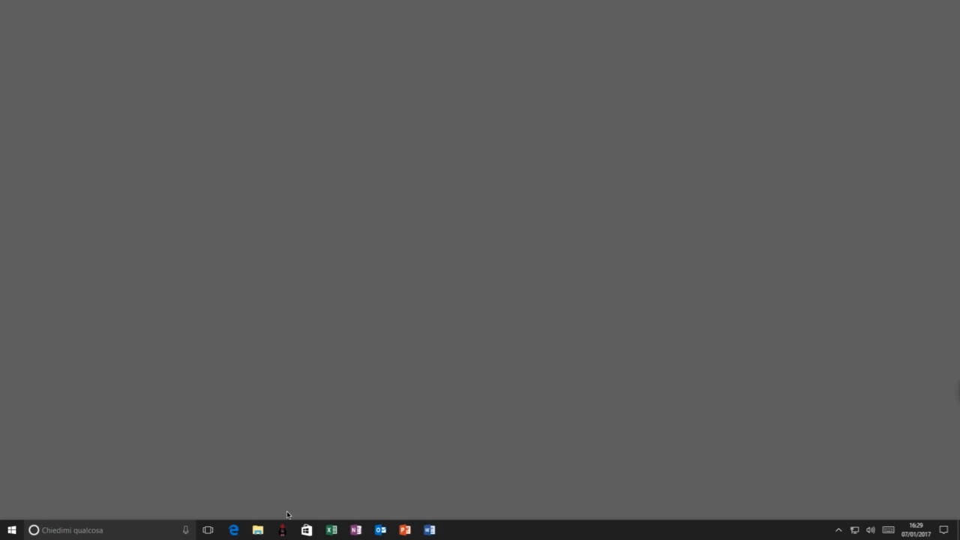
pyautogui.click(284, 530)
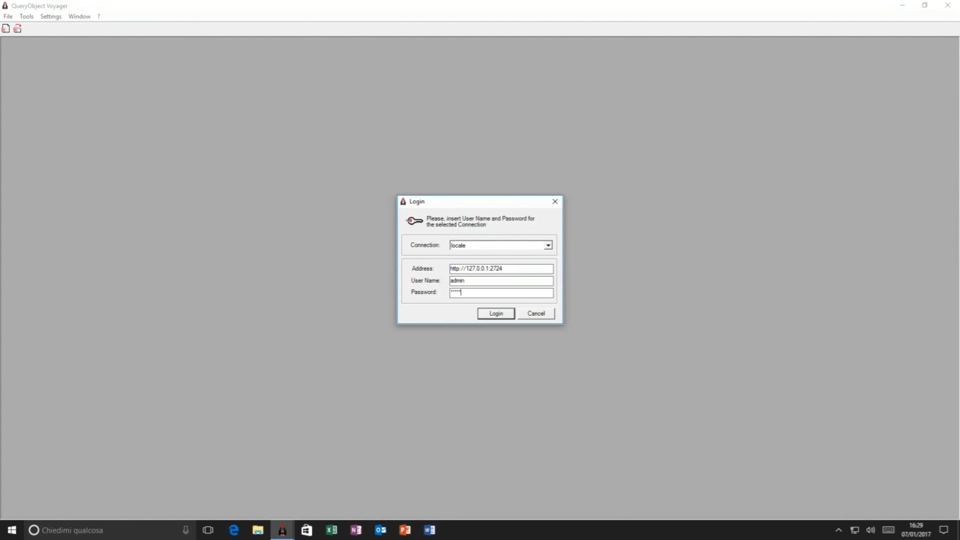
pyautogui.press('Return')
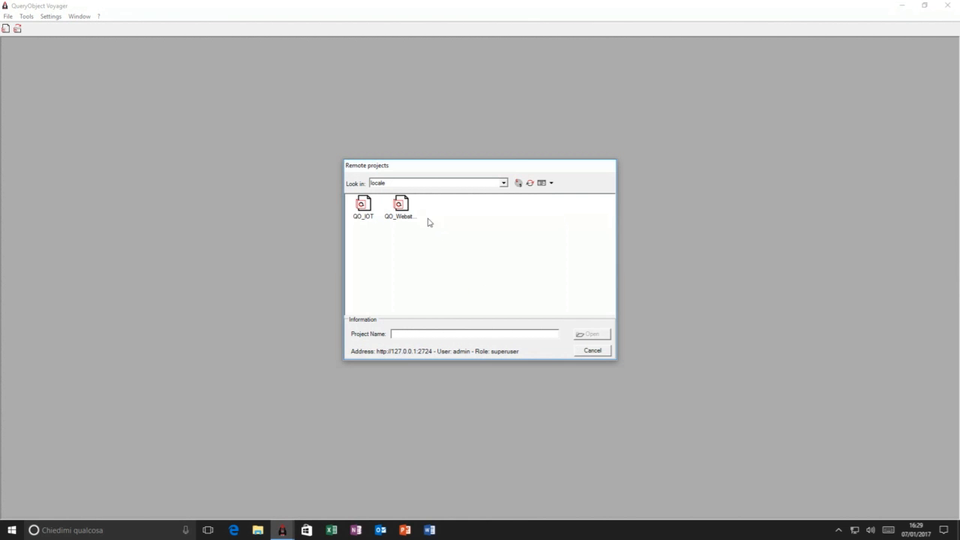
pyautogui.doubleClick(363, 207)
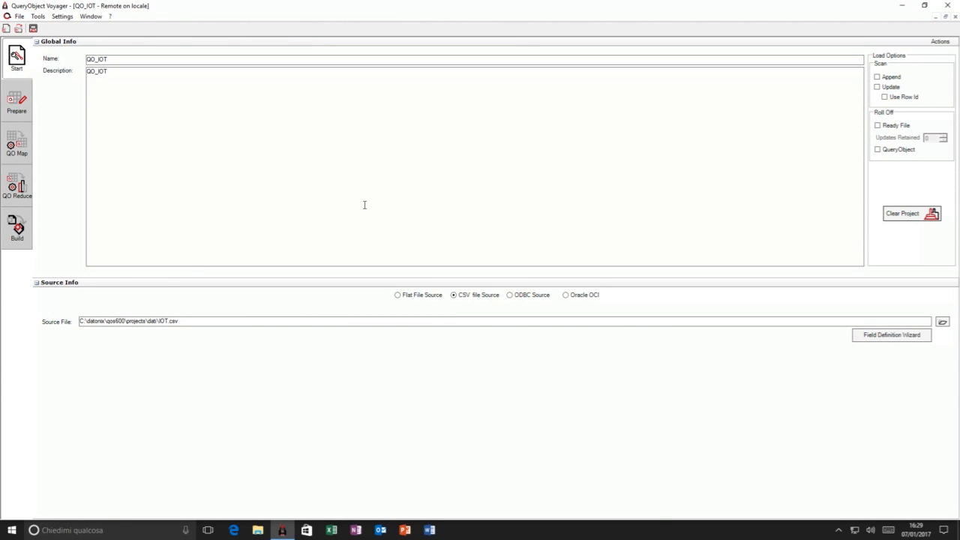
# - Run the Field Definition Wizard on IOT.csv with semicolon-delimited fields, check the VIN, HHEngineIdle, KM and Temperature columns, and finish it
pyautogui.click(880, 338)
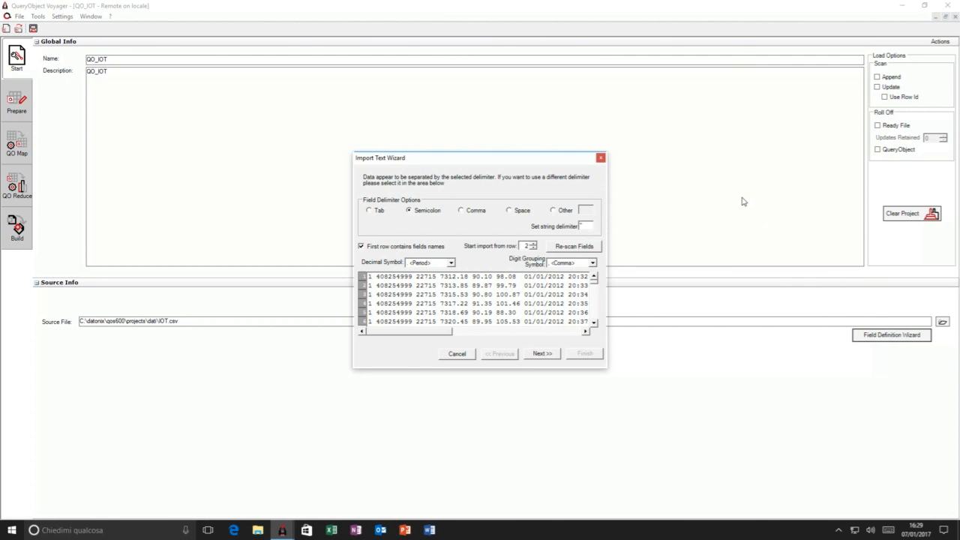
pyautogui.click(540, 359)
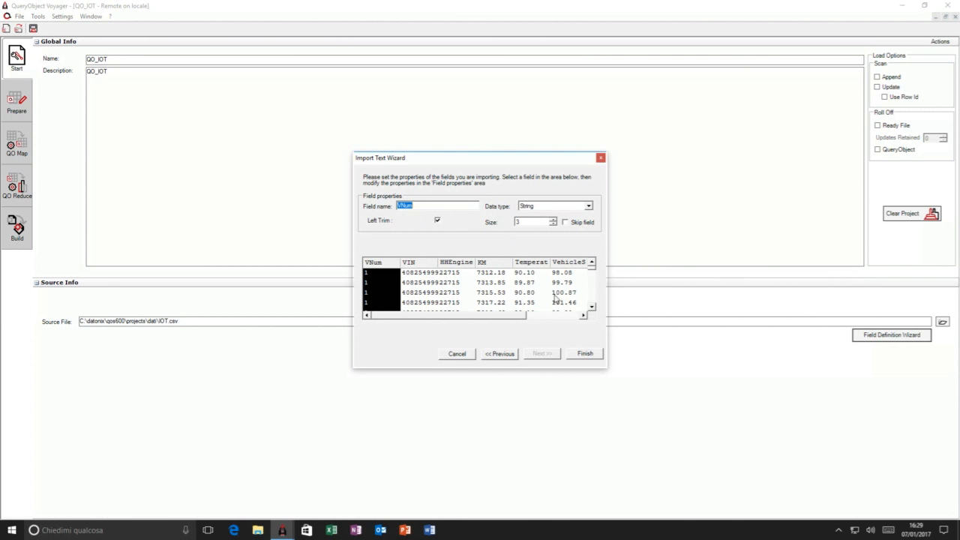
pyautogui.click(423, 264)
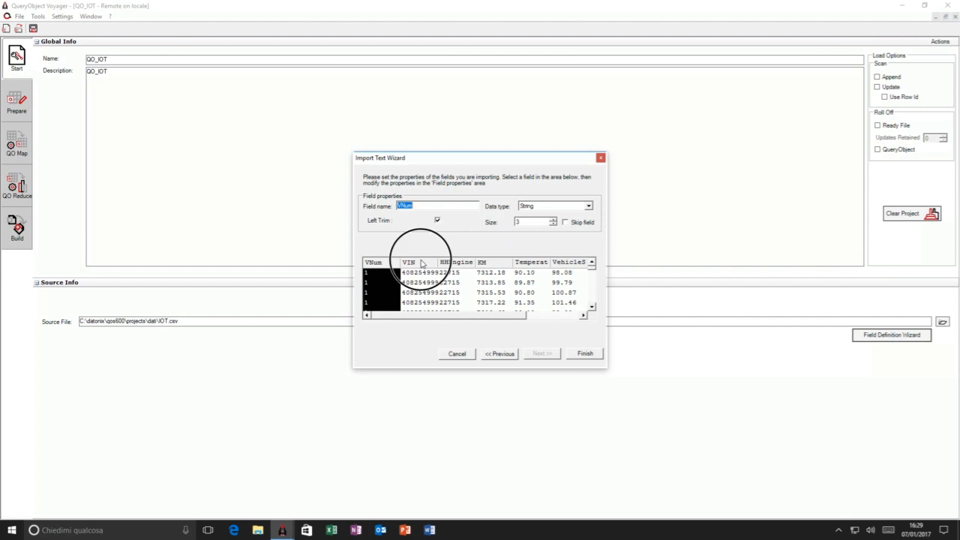
pyautogui.click(458, 263)
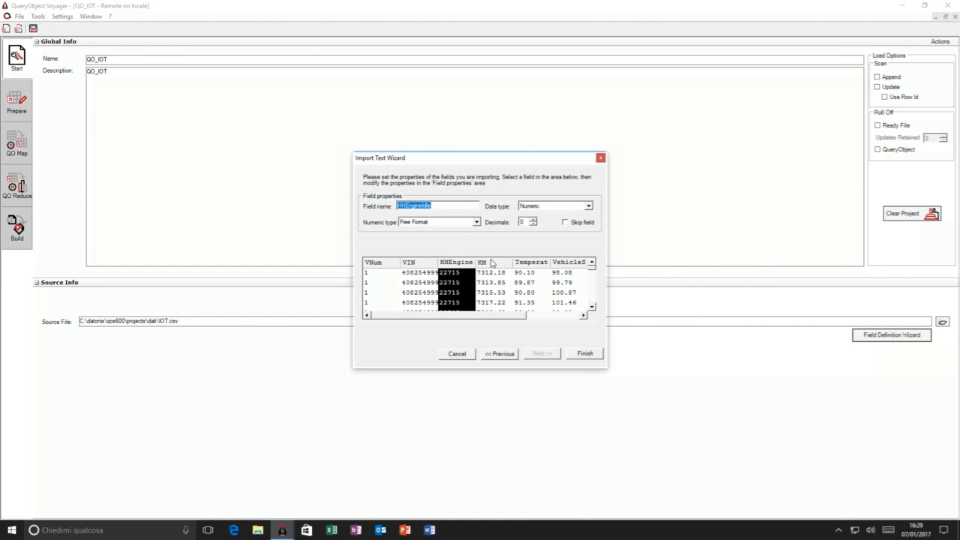
pyautogui.click(491, 263)
pyautogui.click(528, 264)
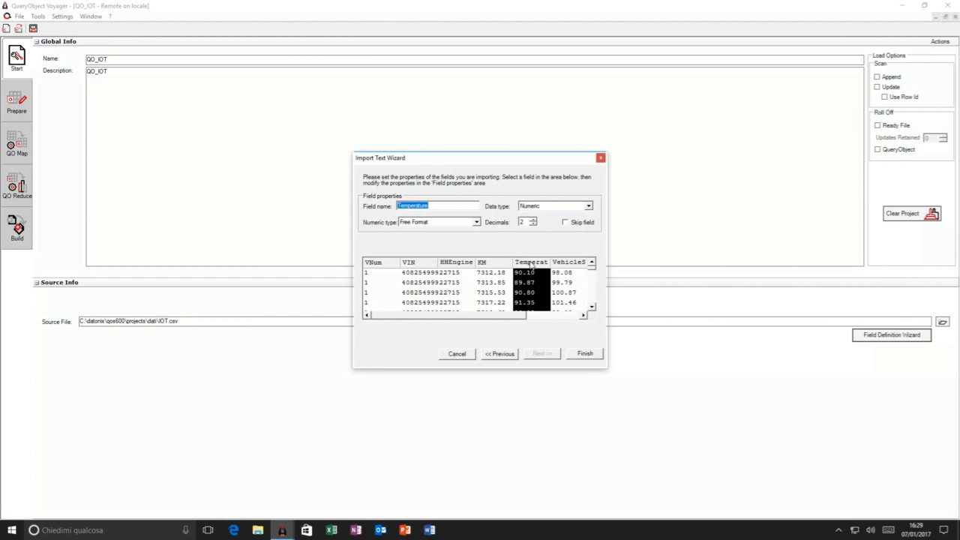
pyautogui.click(586, 353)
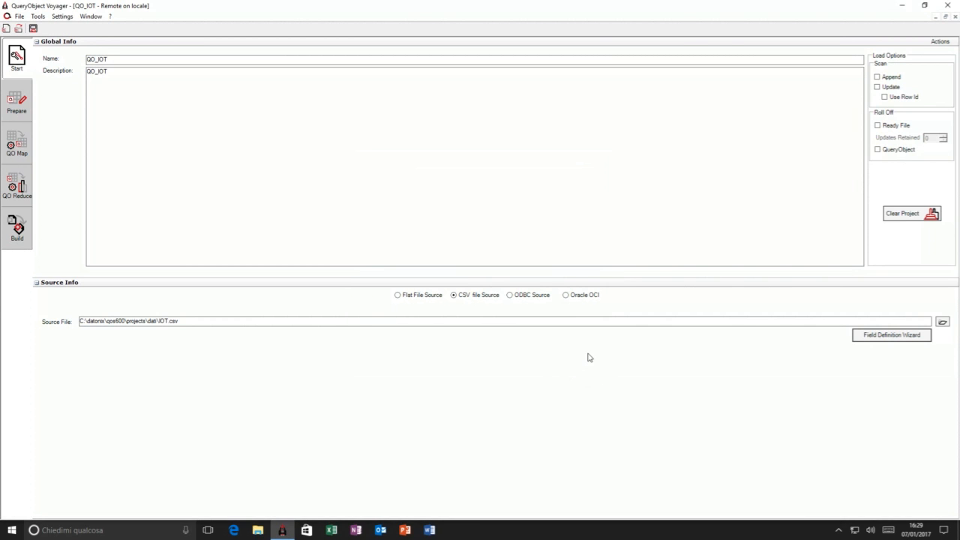
# - Inspect the expression of the derived field VehicleSpeedKMH in the Prepare stage without changing it
pyautogui.click(17, 108)
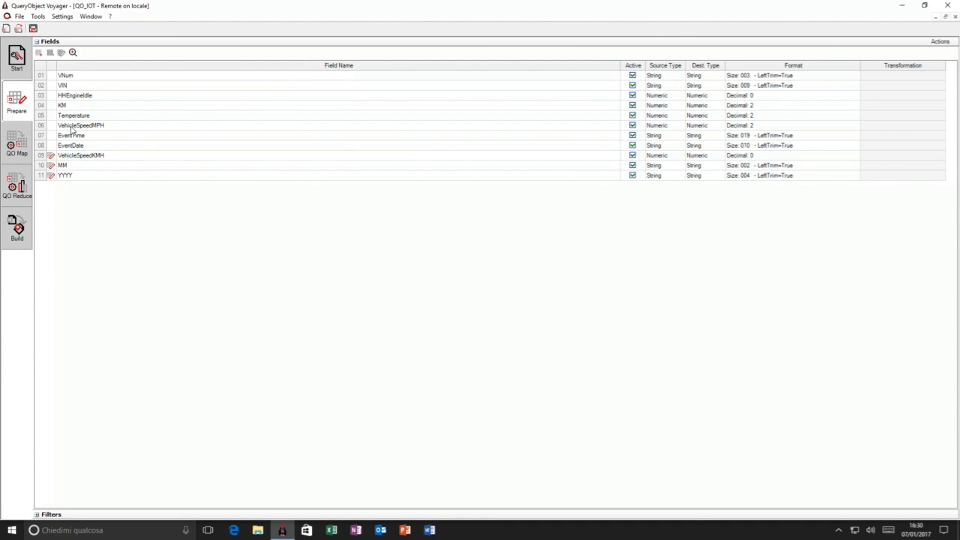
pyautogui.click(51, 156)
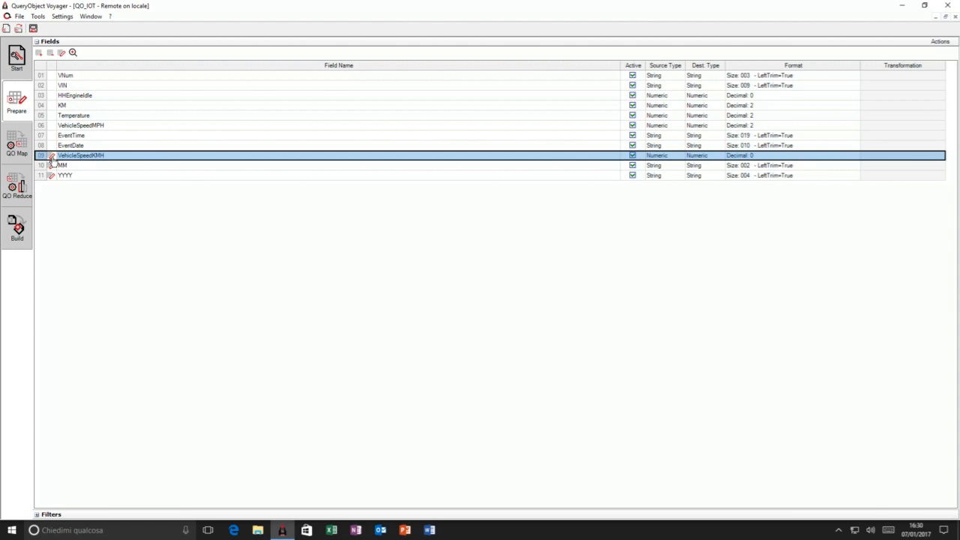
pyautogui.click(51, 157)
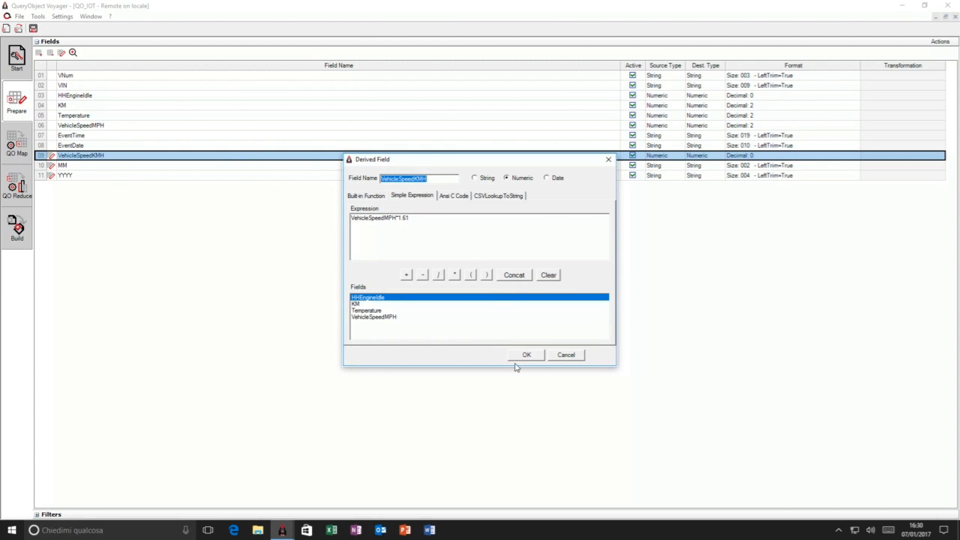
pyautogui.click(567, 356)
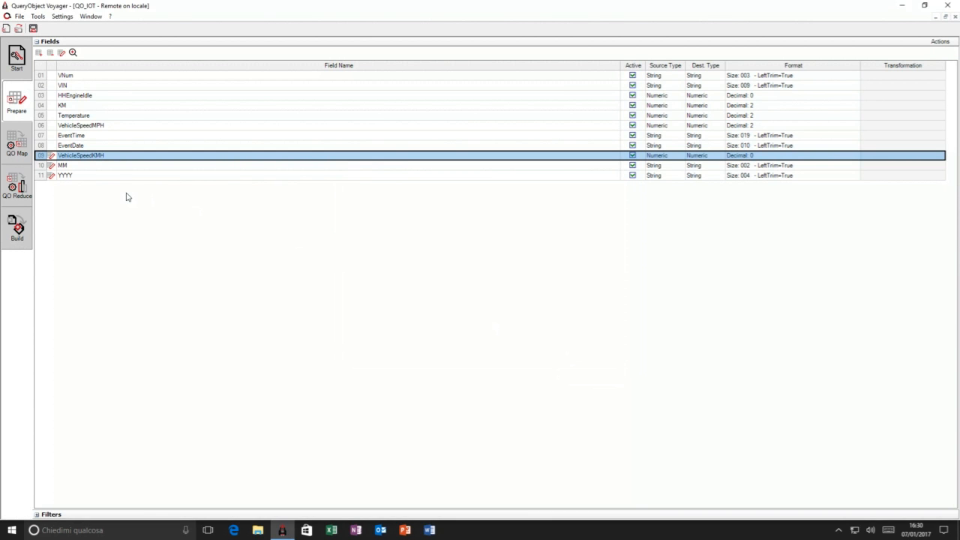
# - Inspect the definitions of the derived fields MM and YYYY, accepting both as they are
pyautogui.click(43, 165)
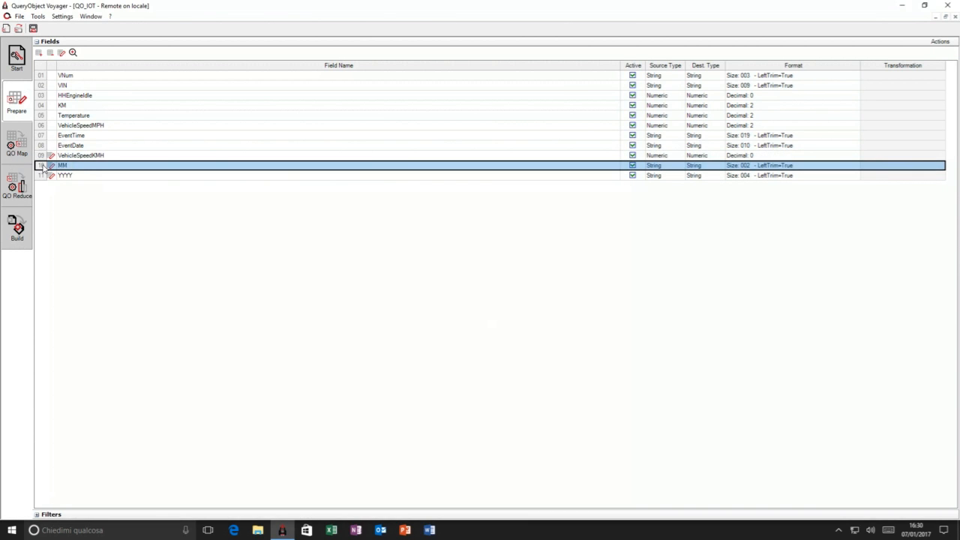
pyautogui.click(51, 166)
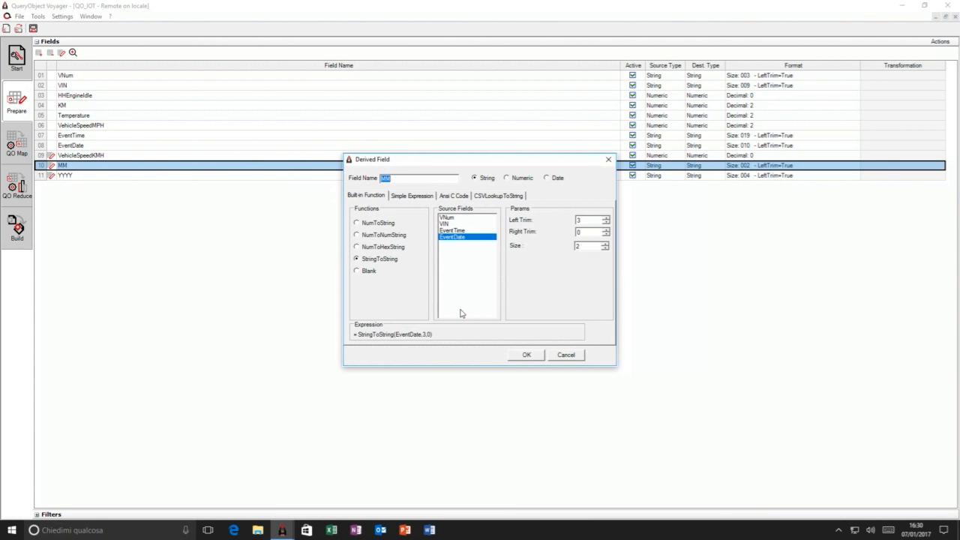
pyautogui.click(530, 356)
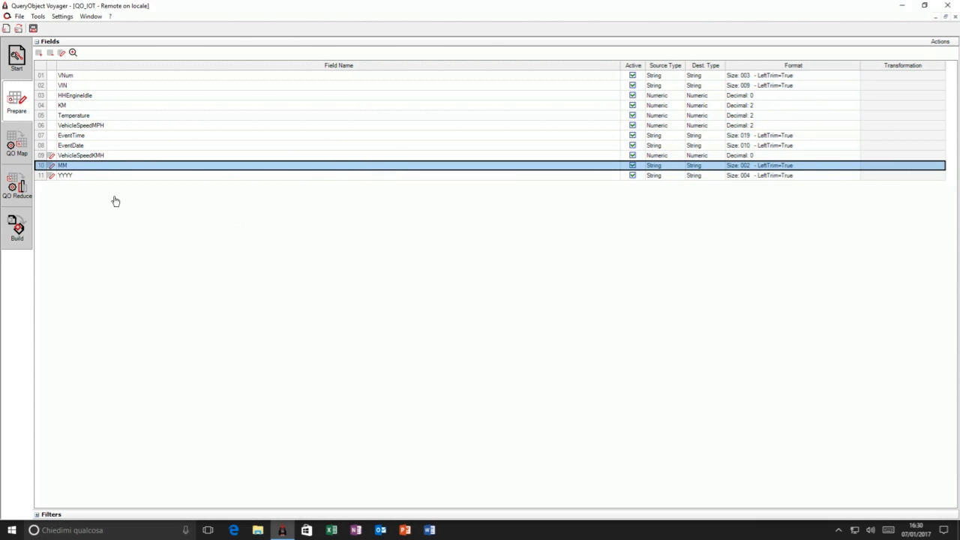
pyautogui.click(52, 177)
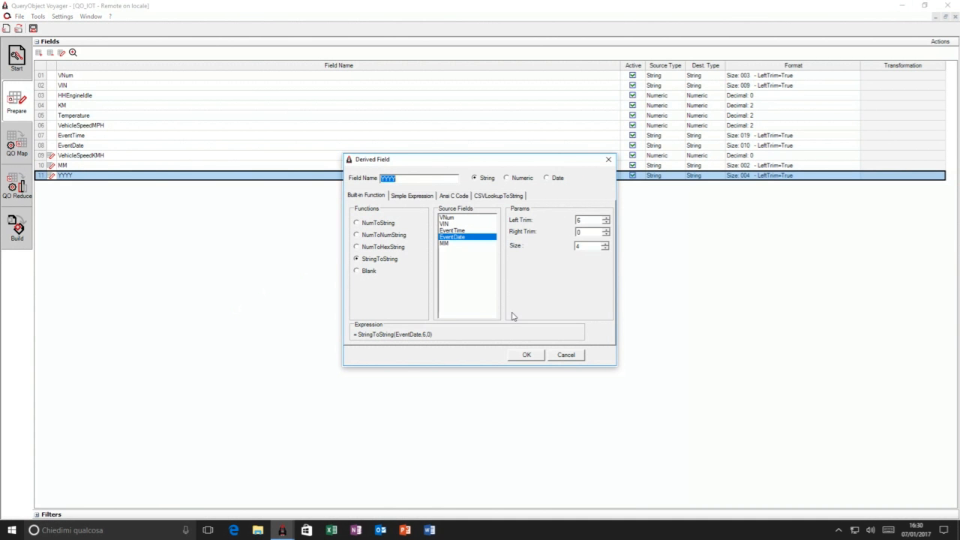
pyautogui.click(528, 355)
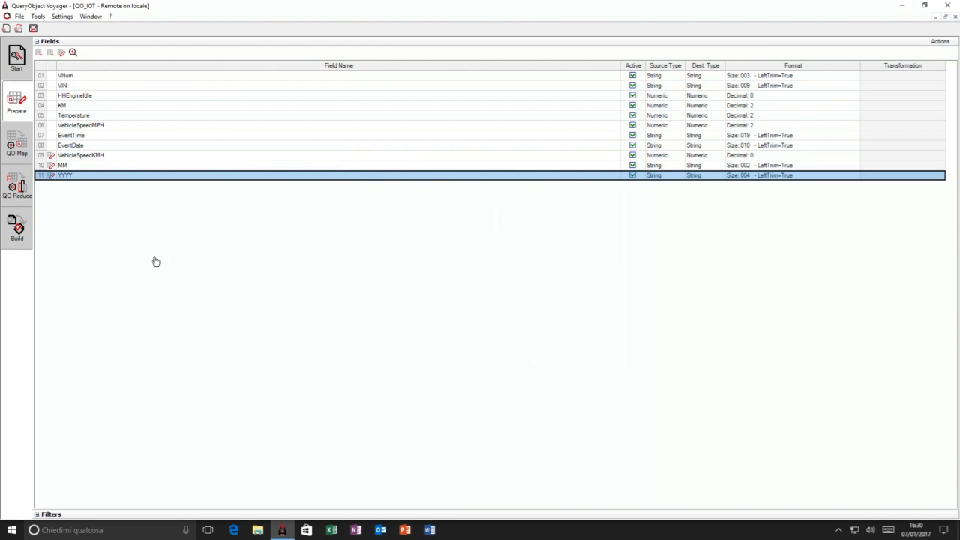
# - Examine the normalized and luggage fields in QO Map and the dimensions and measures in QO Reduce
pyautogui.click(12, 153)
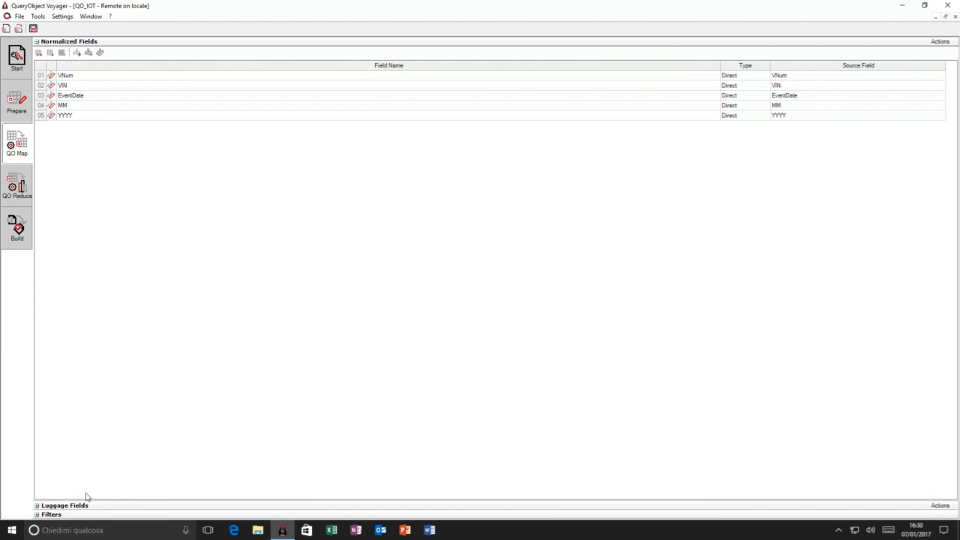
pyautogui.click(37, 506)
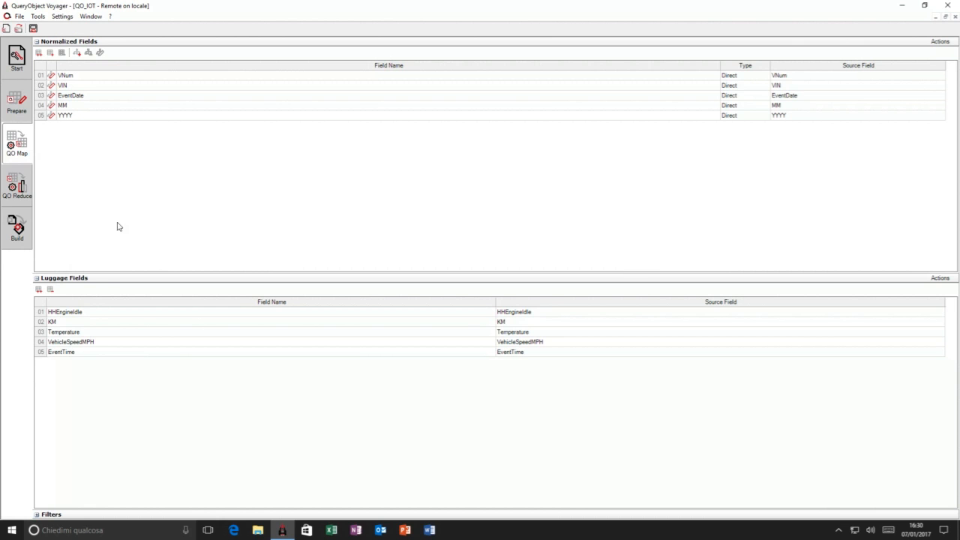
pyautogui.click(20, 187)
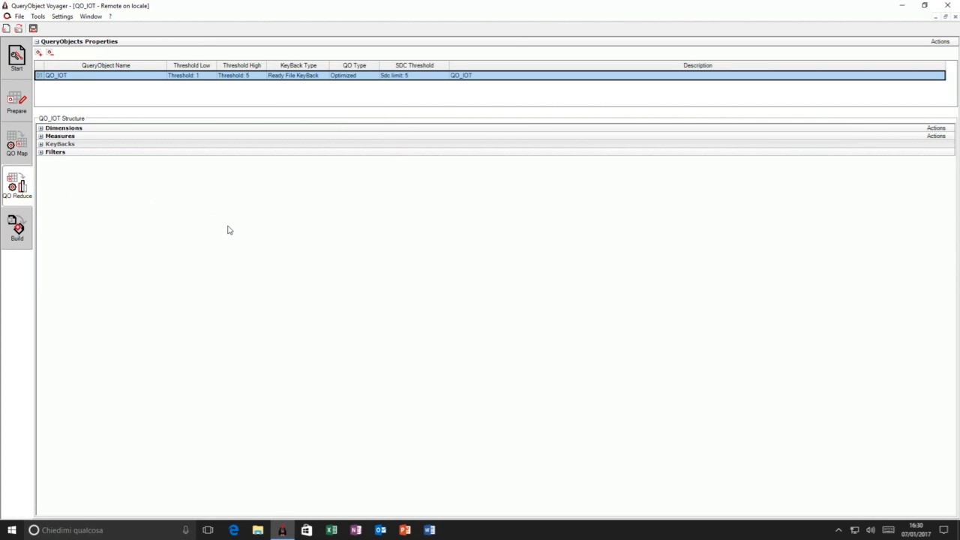
pyautogui.click(42, 131)
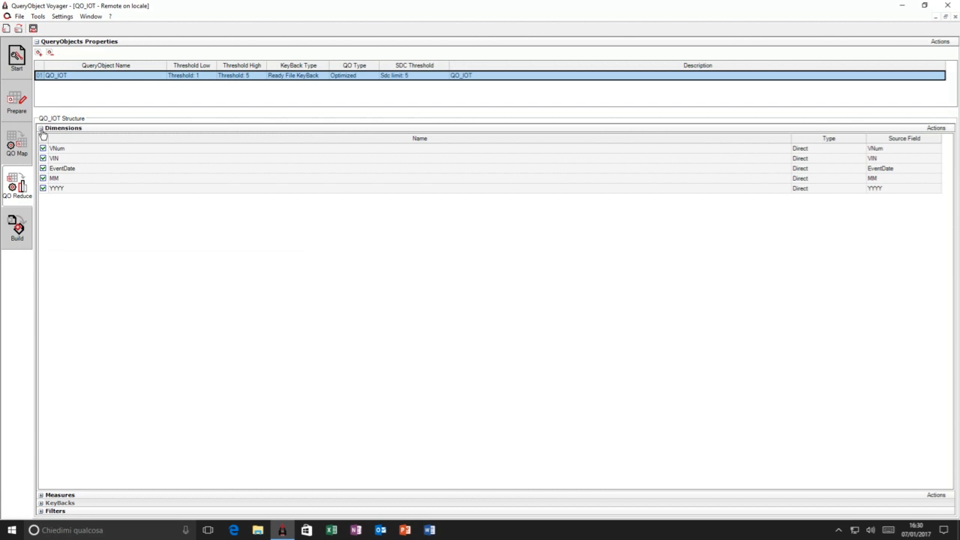
pyautogui.click(41, 496)
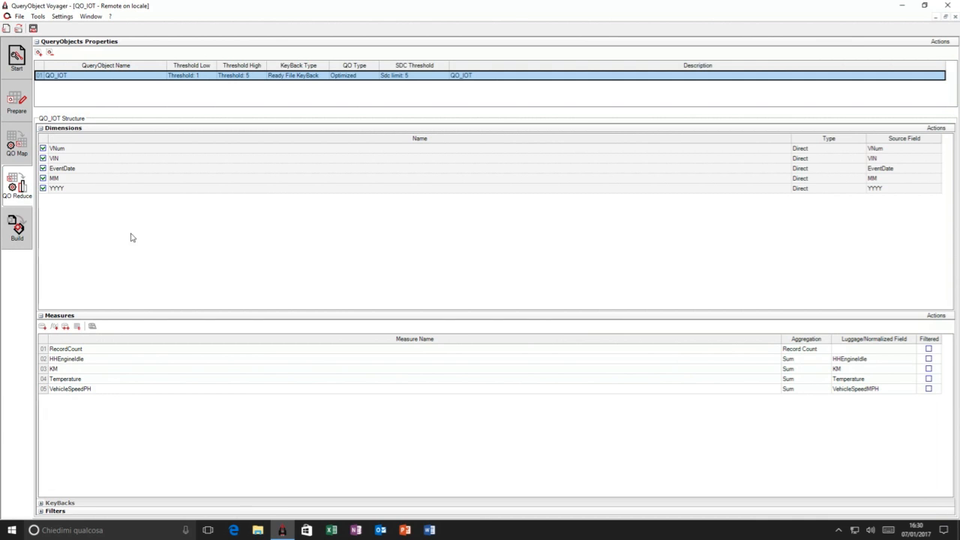
# - Enable the XML report in the advanced build options of the QO_IOT project
pyautogui.click(17, 229)
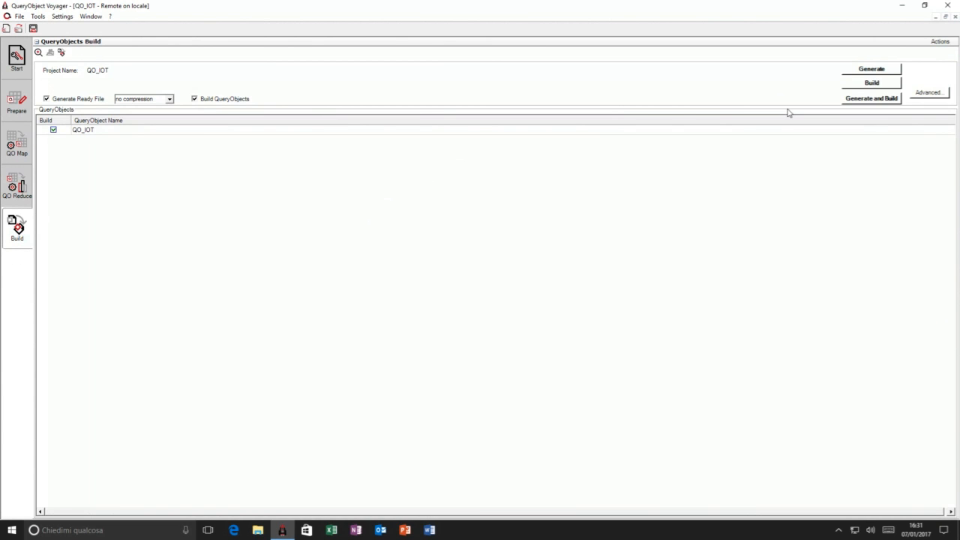
pyautogui.click(939, 92)
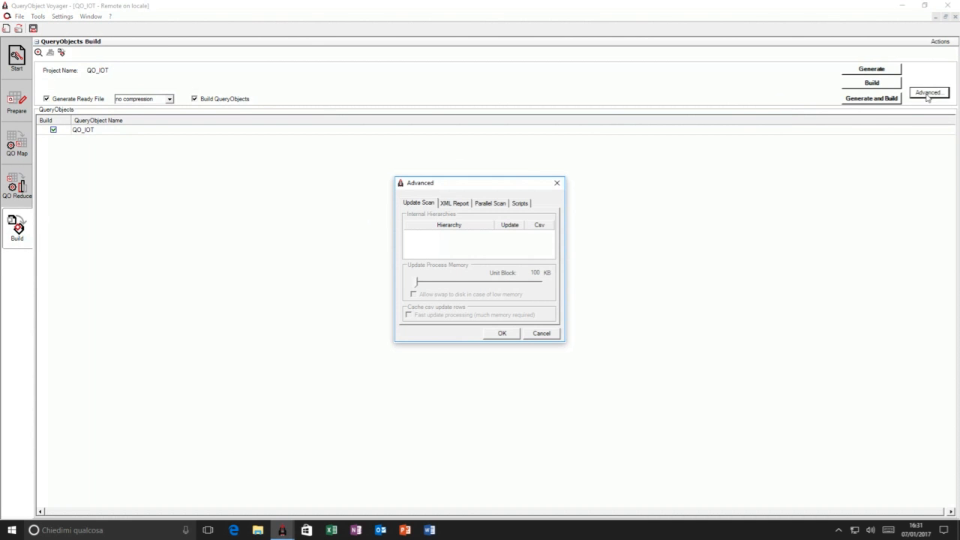
pyautogui.click(450, 204)
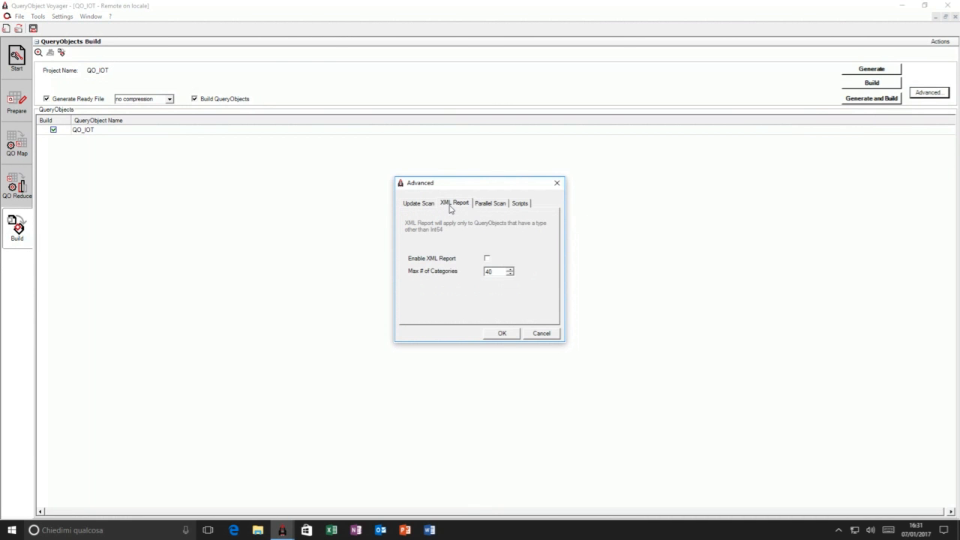
pyautogui.click(487, 260)
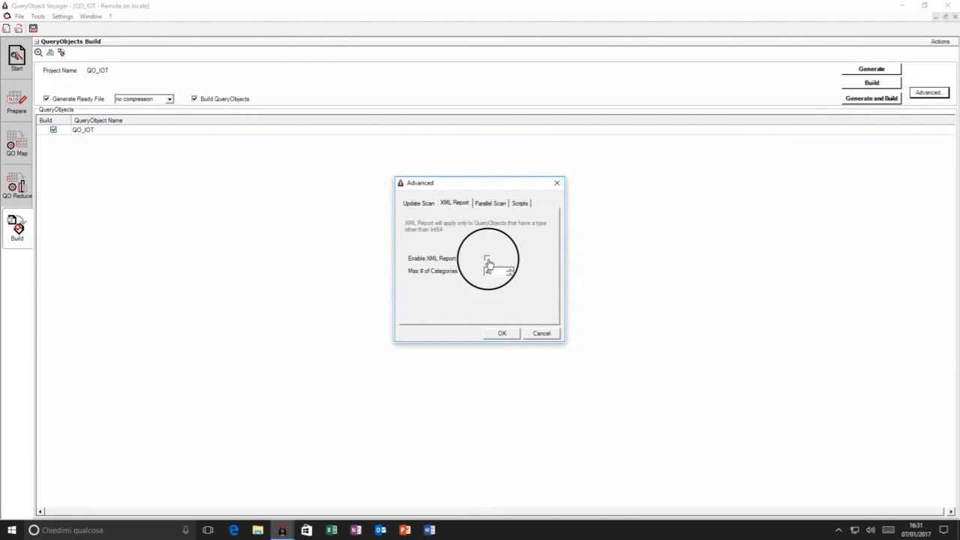
pyautogui.click(502, 333)
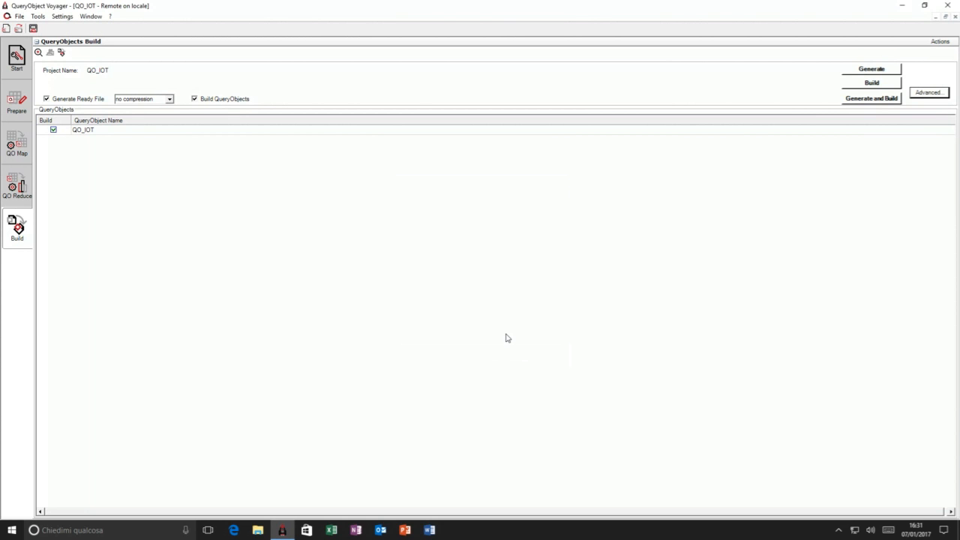
# - Generate and build the QO_IOT QueryObject, agreeing to save the project, and refresh the remote job list
pyautogui.click(859, 101)
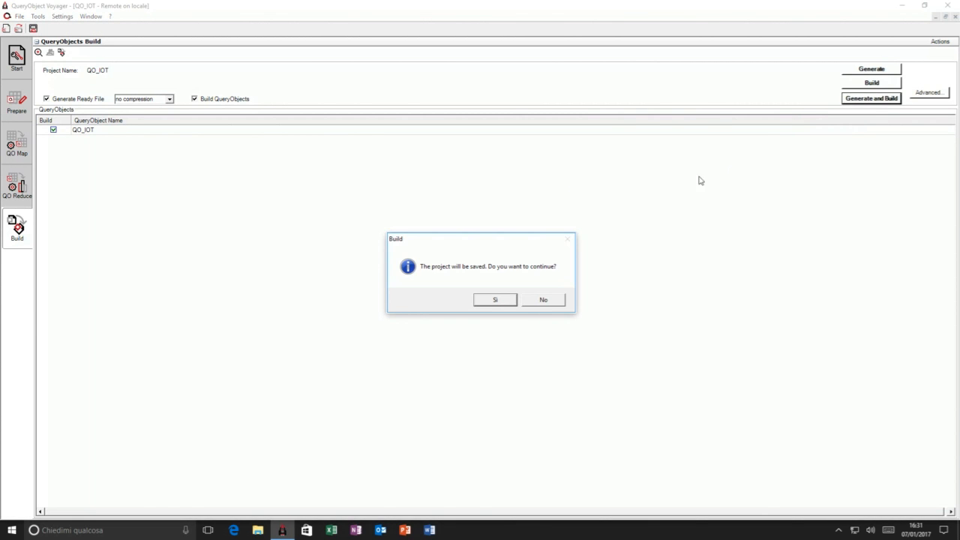
pyautogui.click(492, 300)
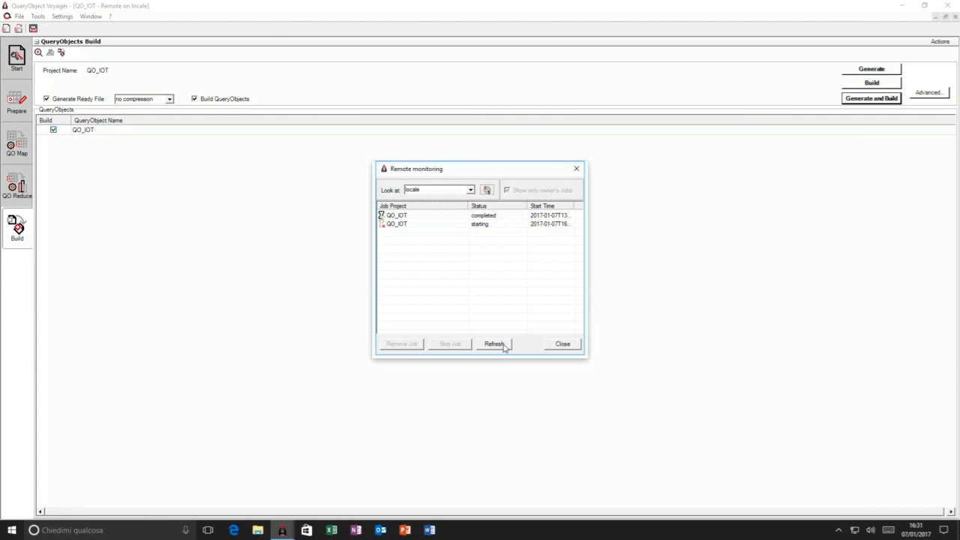
pyautogui.click(505, 347)
# - Examine the new QO_IOT job's Data Fault Report and the dimension descriptions in its QORF log file, and close the monitoring windows
pyautogui.doubleClick(402, 223)
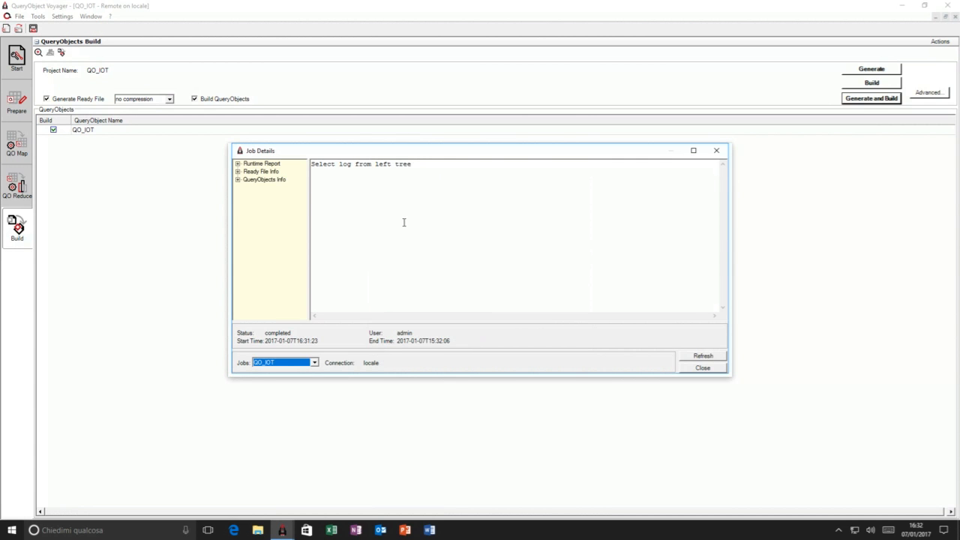
pyautogui.click(238, 164)
pyautogui.click(238, 179)
pyautogui.click(267, 223)
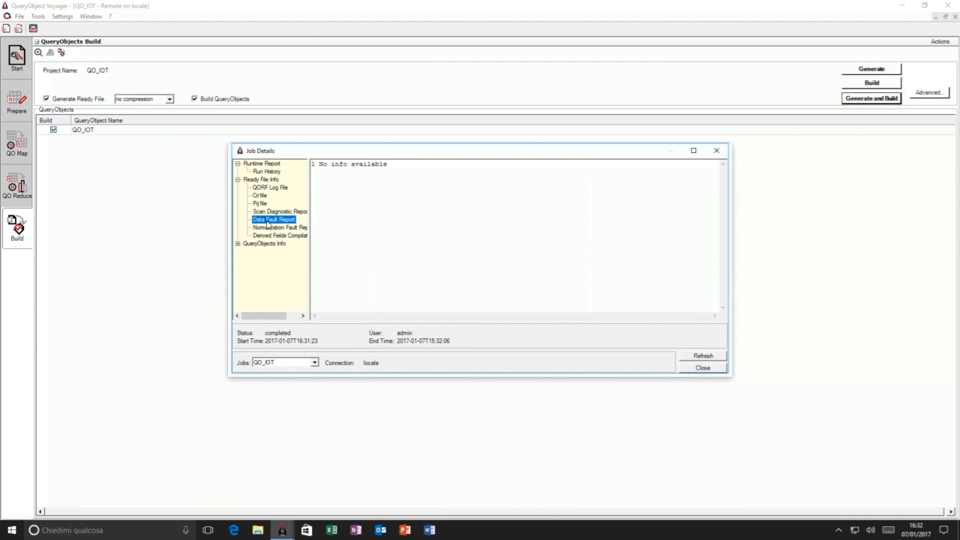
pyautogui.click(268, 187)
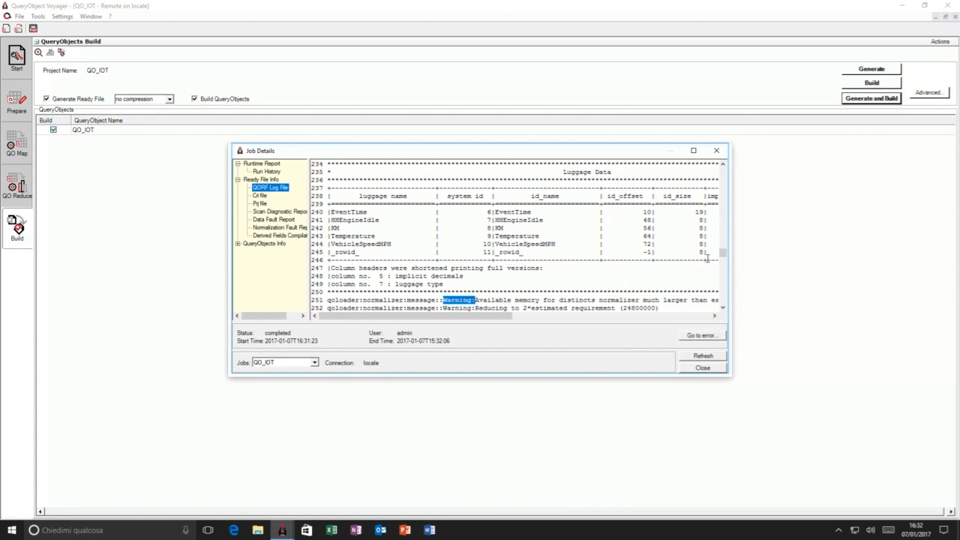
pyautogui.click(725, 257)
pyautogui.moveTo(724, 257); pyautogui.dragTo(723, 296)
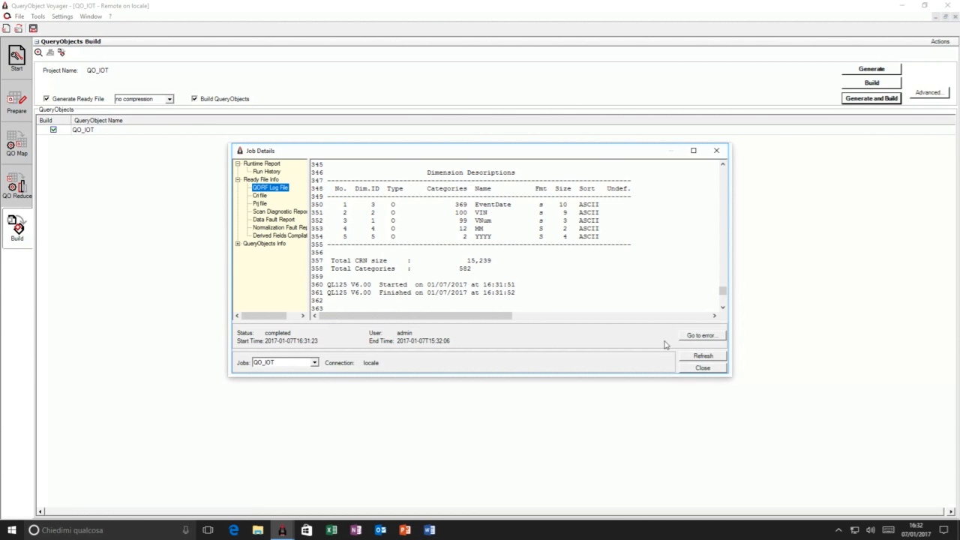
pyautogui.click(705, 369)
pyautogui.click(562, 344)
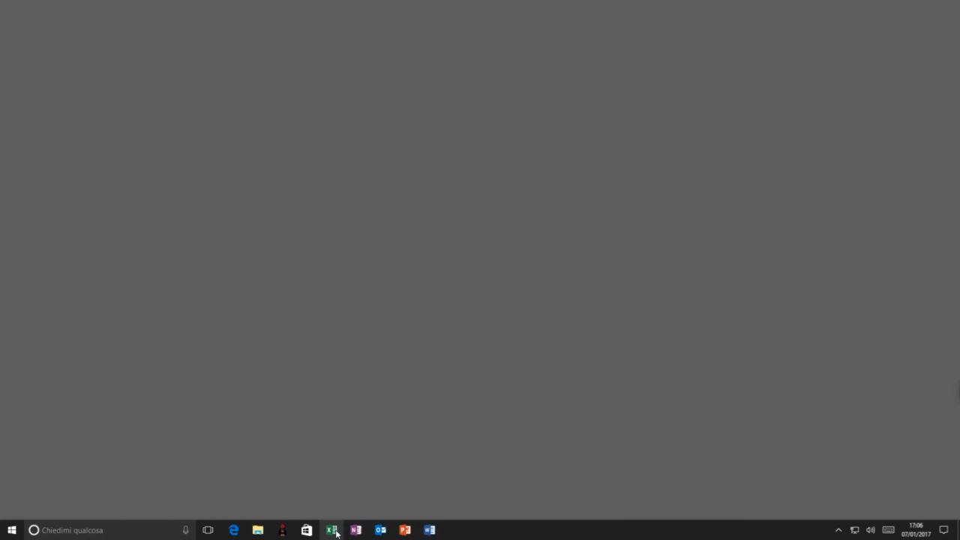
# - Switch to Excel, create a blank workbook and start a Datonix Explorer connection to a QueryObject
pyautogui.click(333, 530)
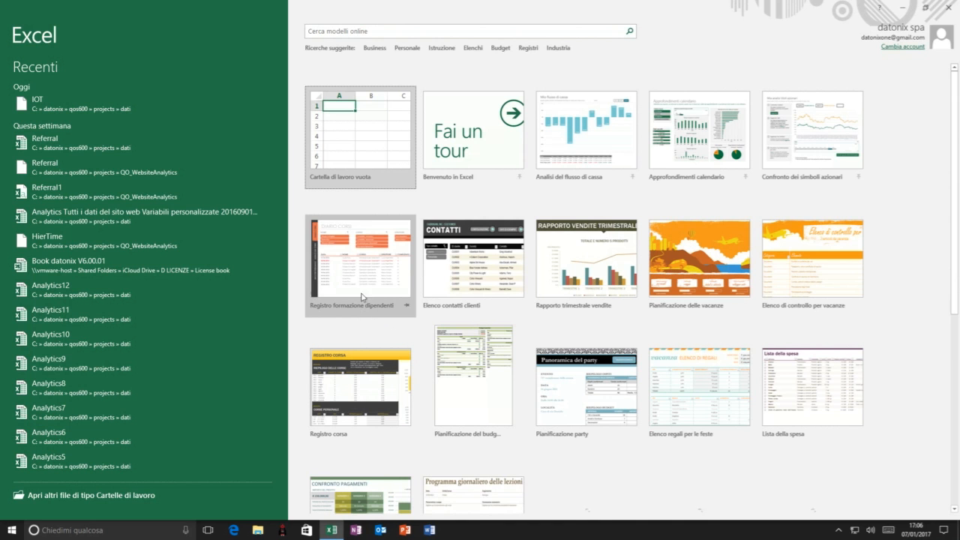
pyautogui.click(369, 144)
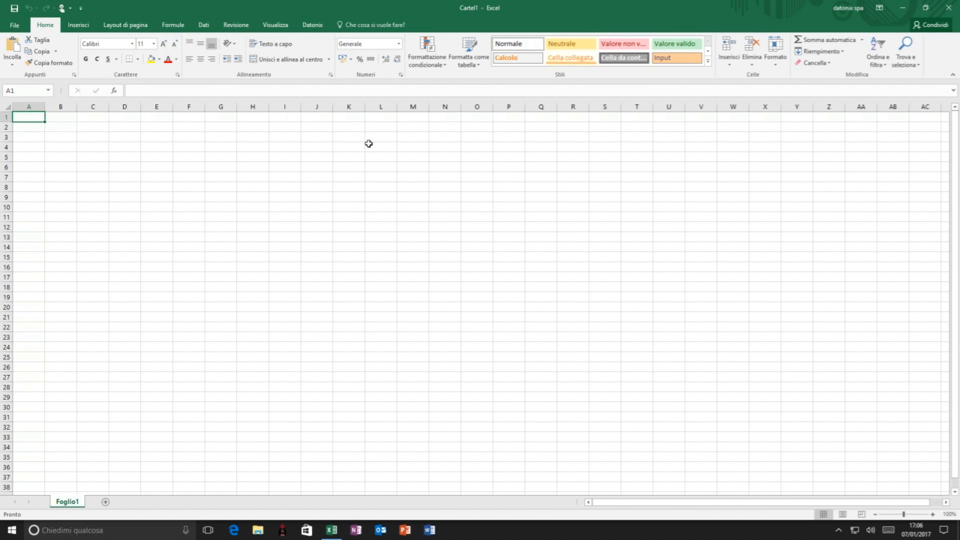
pyautogui.click(317, 25)
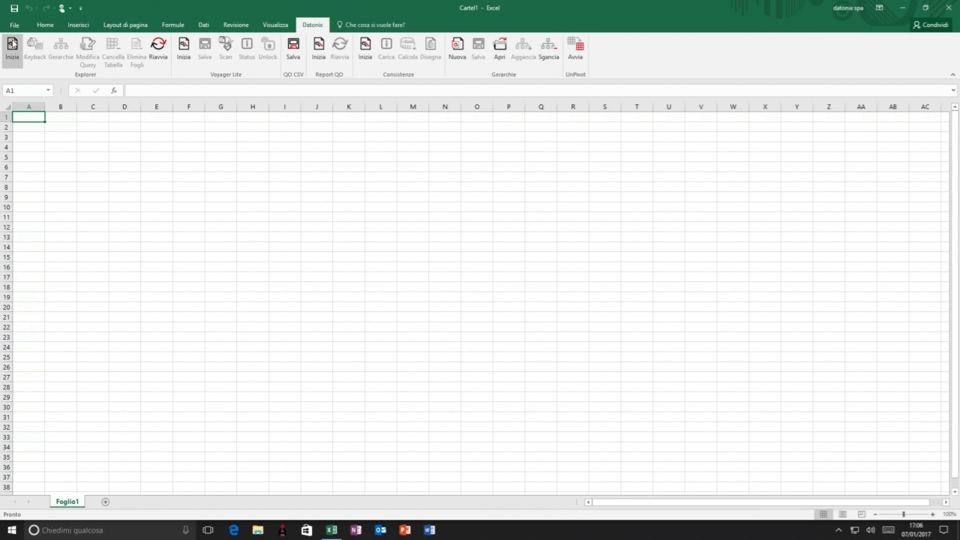
pyautogui.click(10, 46)
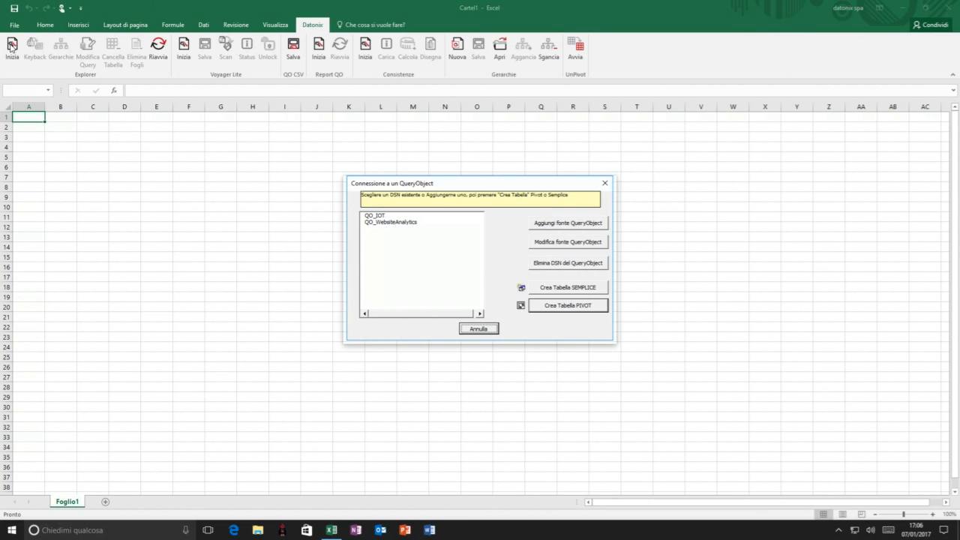
# - Create a pivot table from the QO_IOT source with all its fields, placed at cell A1 of the existing worksheet
pyautogui.click(379, 217)
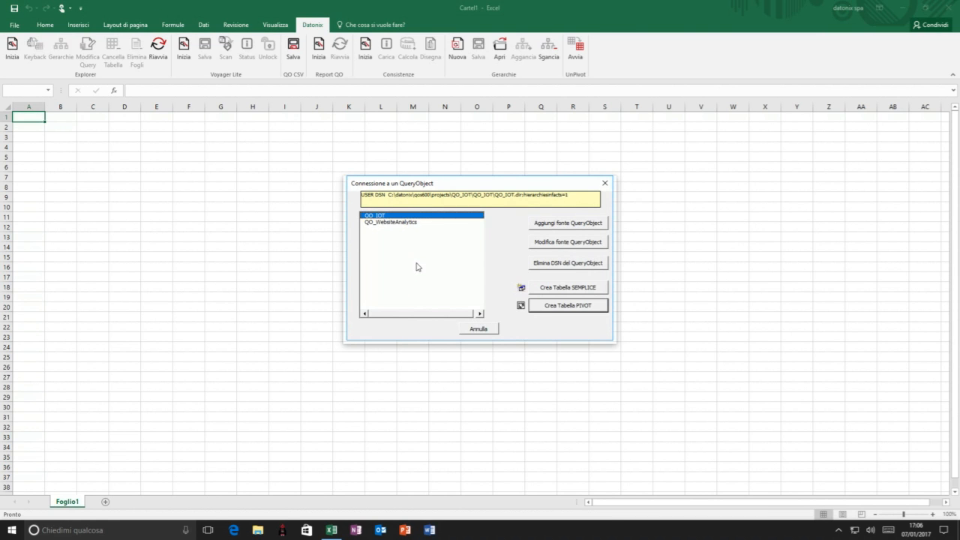
pyautogui.click(566, 305)
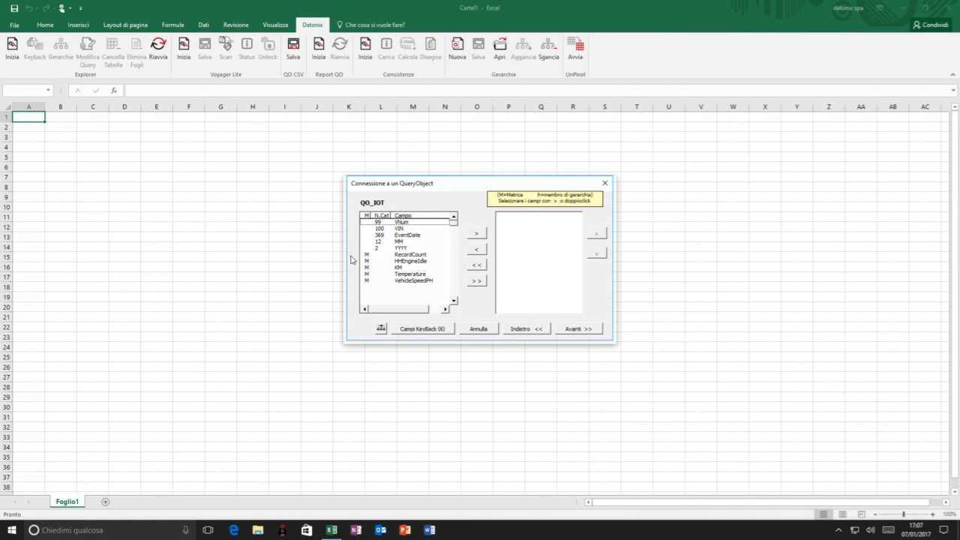
pyautogui.click(476, 280)
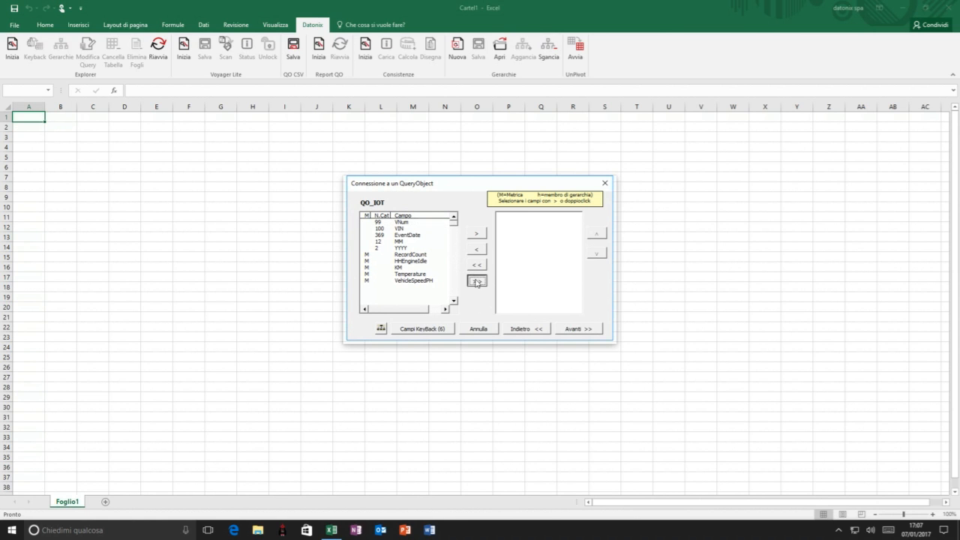
pyautogui.click(579, 329)
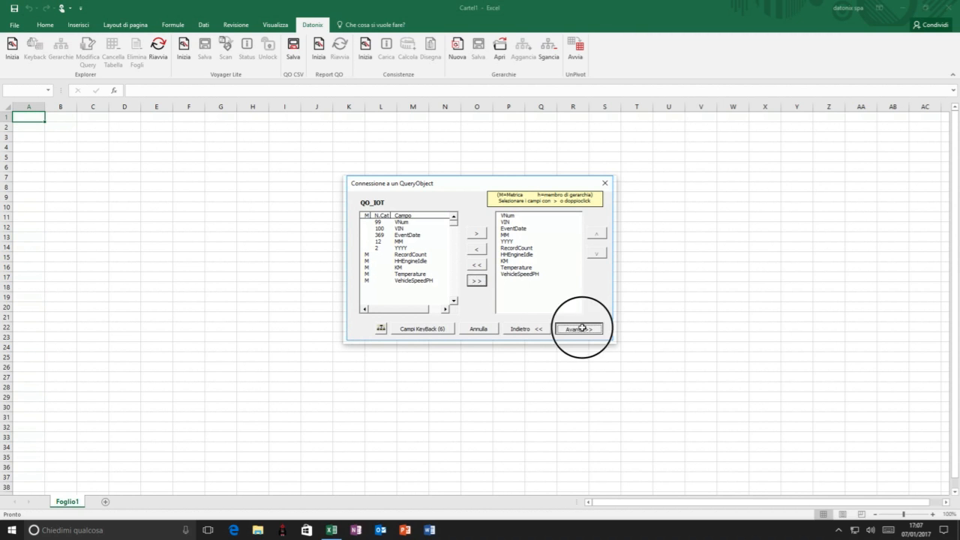
pyautogui.click(582, 330)
pyautogui.click(583, 330)
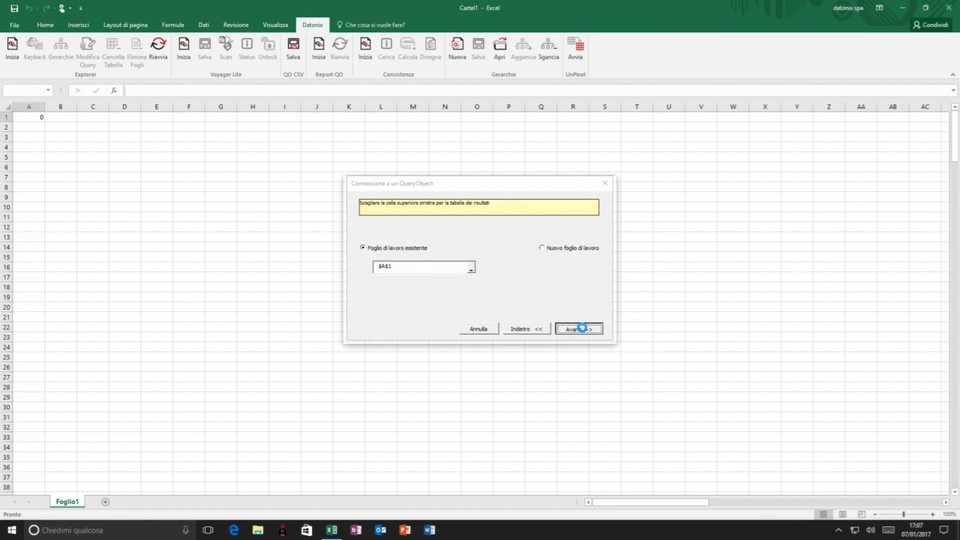
pyautogui.click(563, 301)
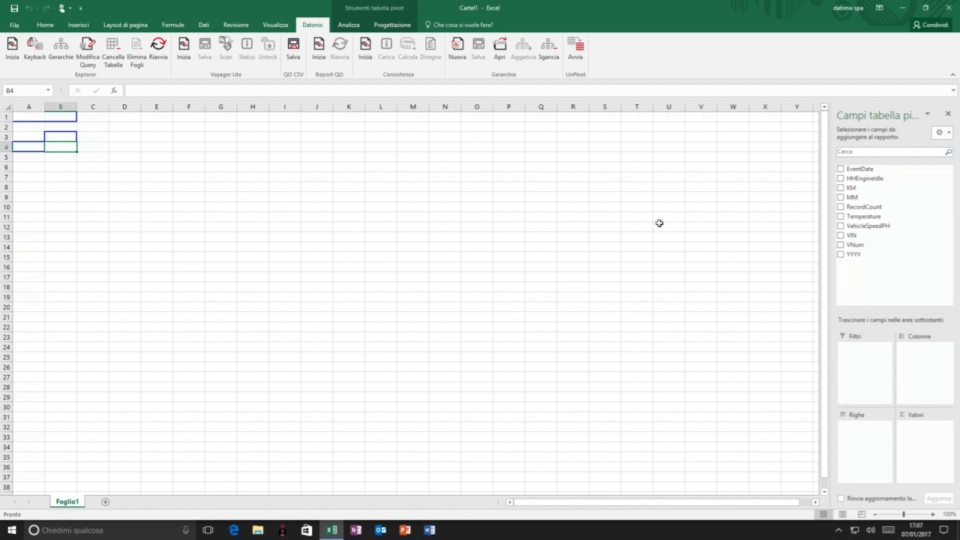
# - Lay out the pivot table with the sum of RecordCount as values, VIN as rows and MM as columns
pyautogui.click(841, 207)
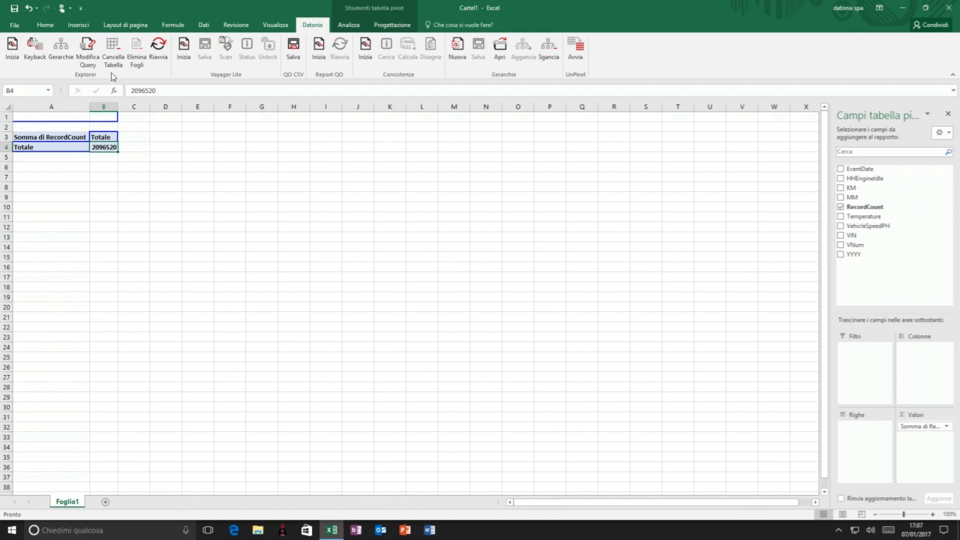
pyautogui.click(136, 118)
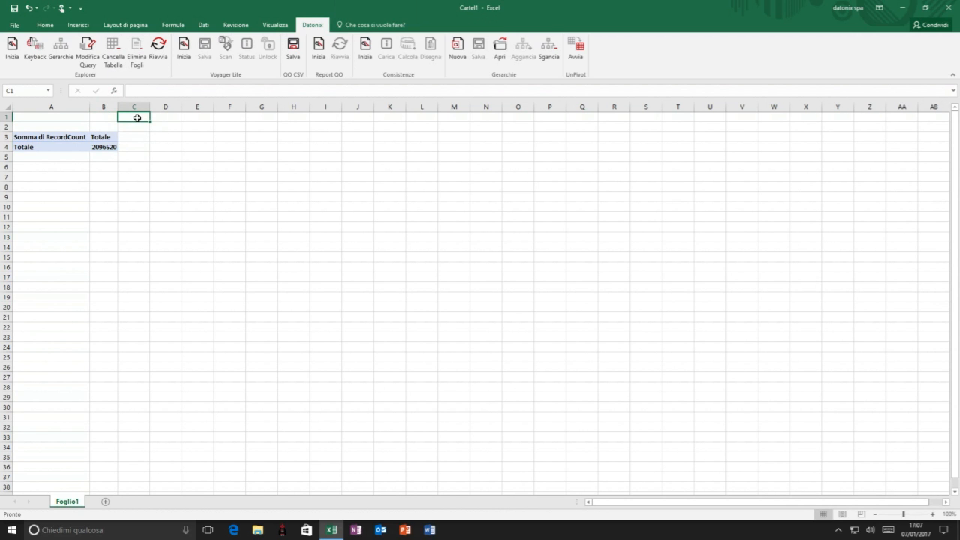
pyautogui.click(110, 144)
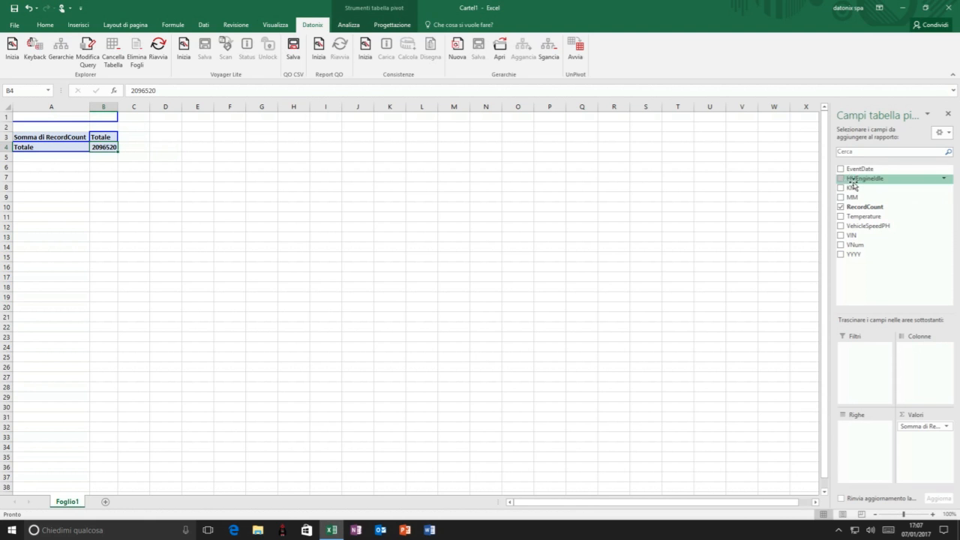
pyautogui.moveTo(855, 237); pyautogui.dragTo(866, 443)
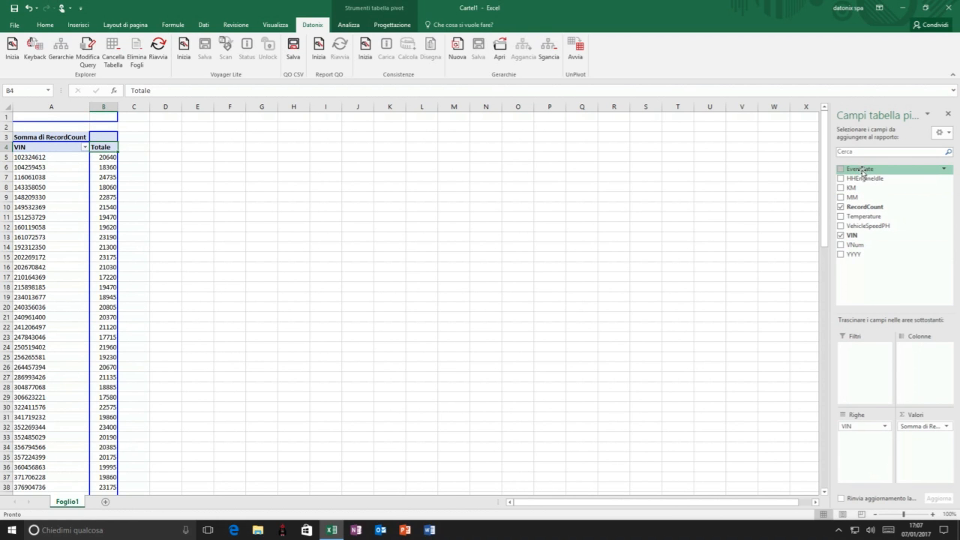
pyautogui.click(854, 196)
pyautogui.moveTo(853, 196); pyautogui.dragTo(906, 348)
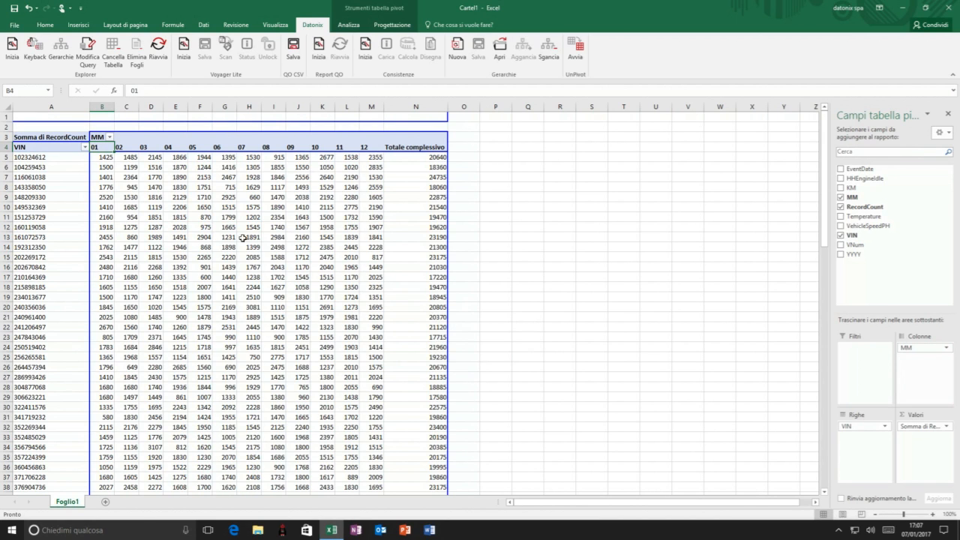
# - Retrieve the KeyBack details from the QueryObject for the month 05 value in cell F12, review the records and return to Foglio1
pyautogui.click(204, 228)
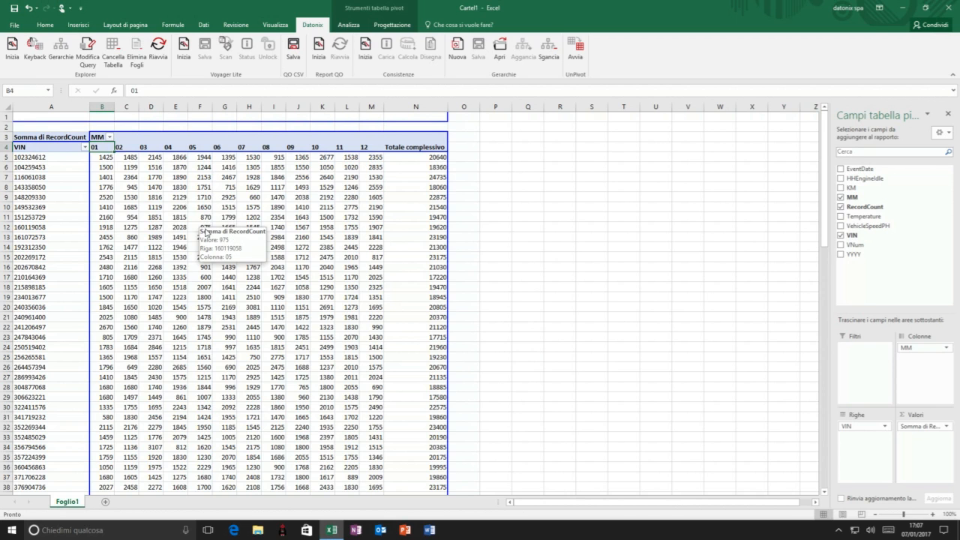
pyautogui.click(201, 226)
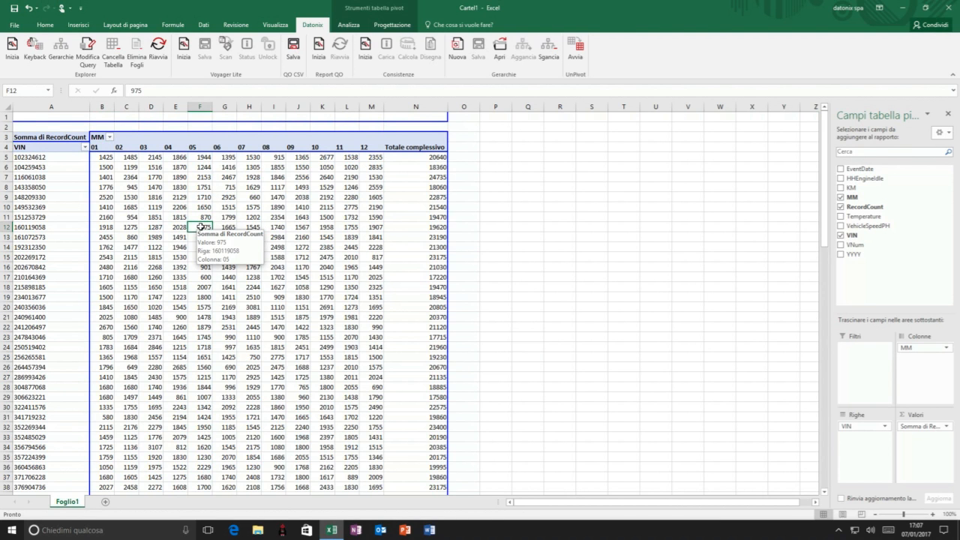
pyautogui.rightClick(201, 227)
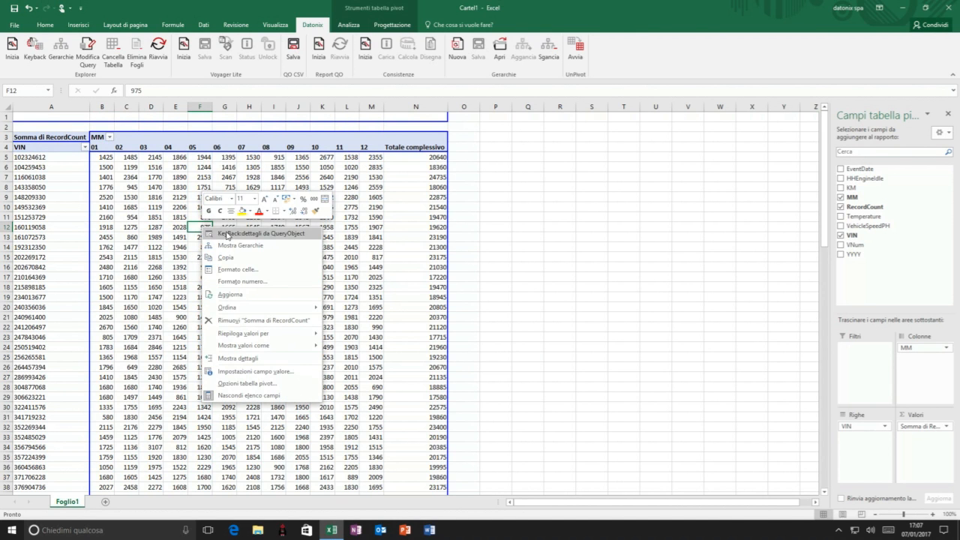
pyautogui.click(230, 234)
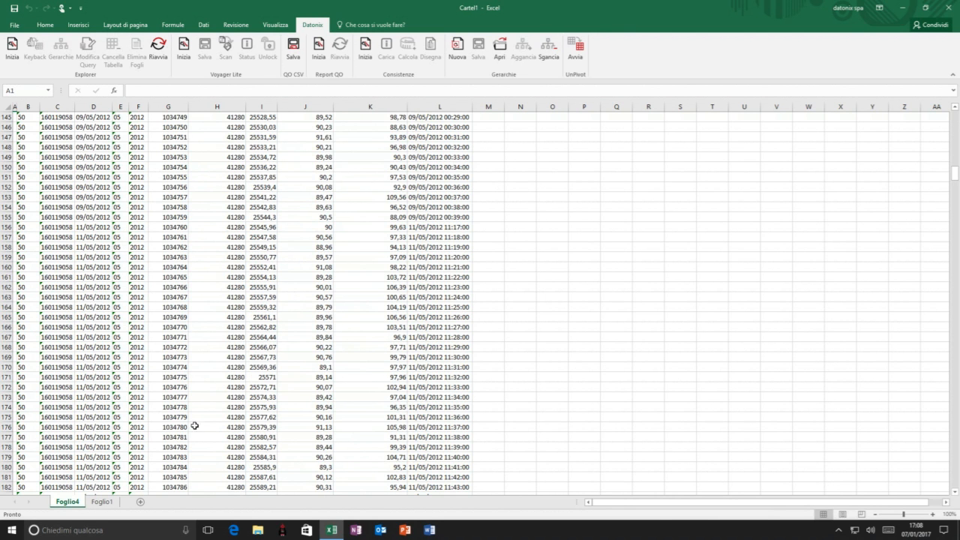
pyautogui.click(106, 503)
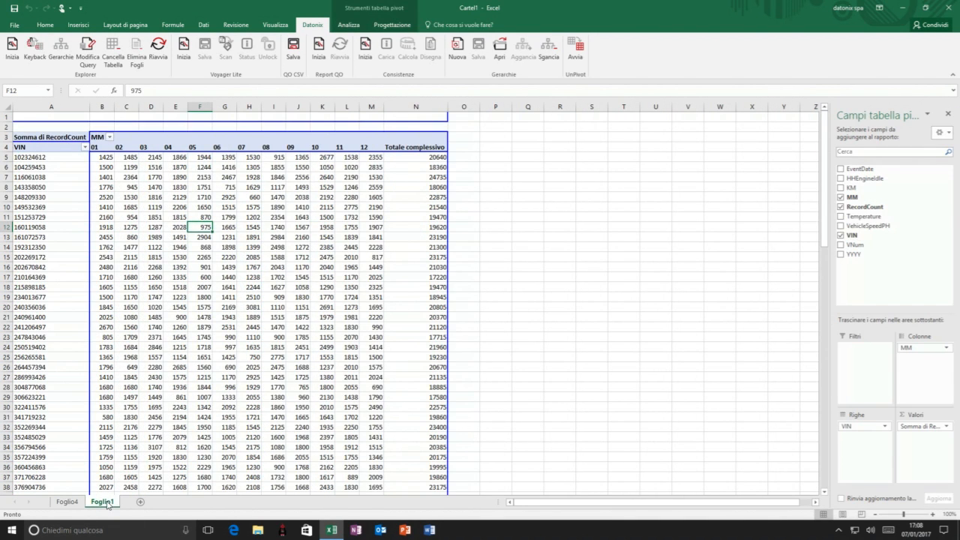